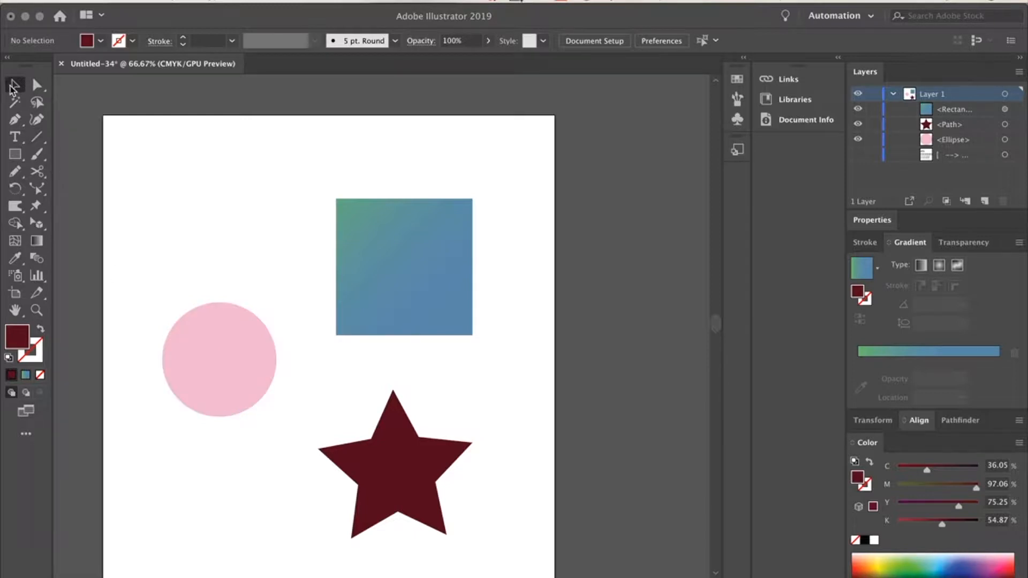
Step: Open the Texturizer effect for the pink circle and set Relief to 13 and Scaling to 155%
left_click(204, 341)
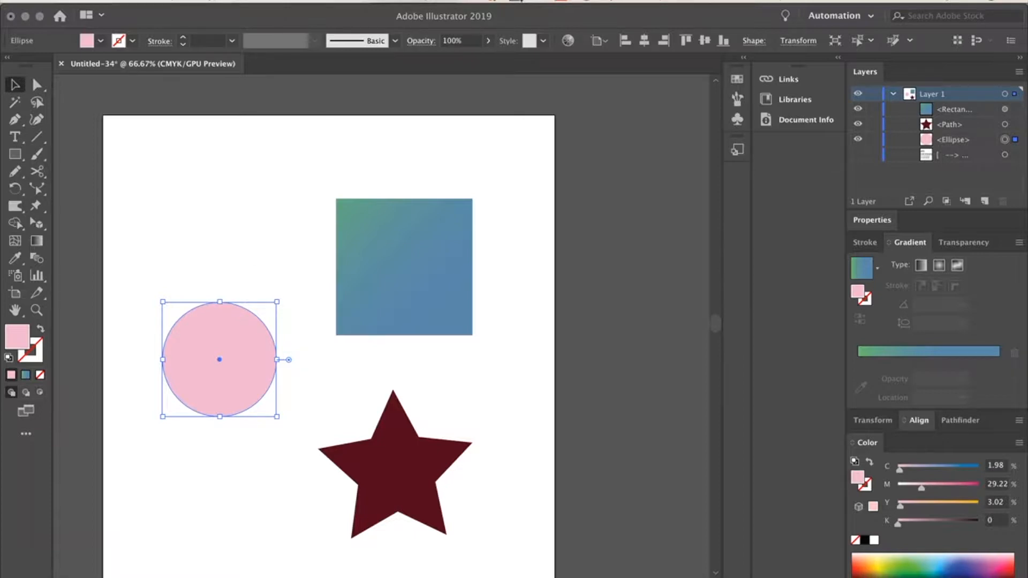
left_click(295, 2)
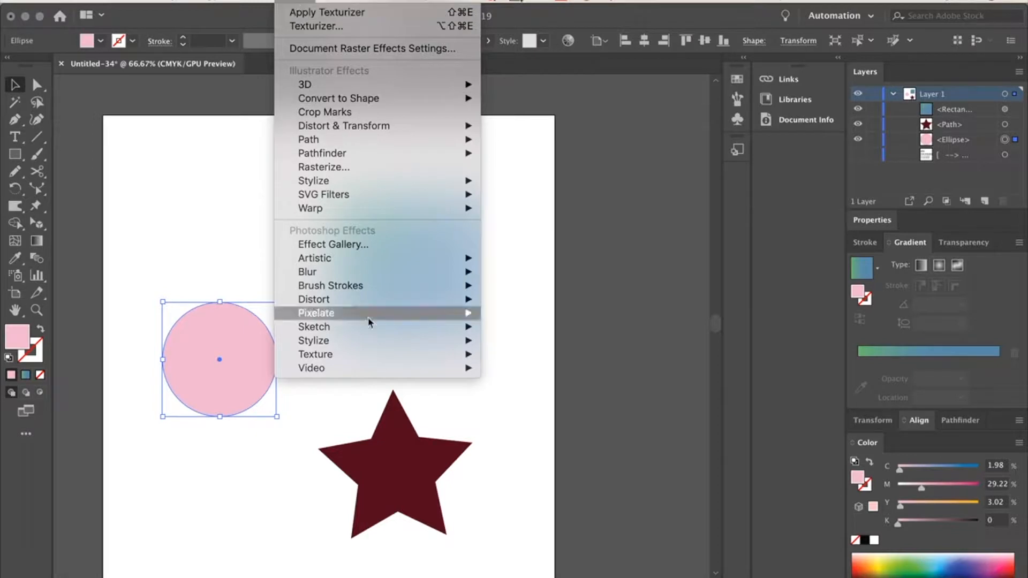
mouse_move(367, 355)
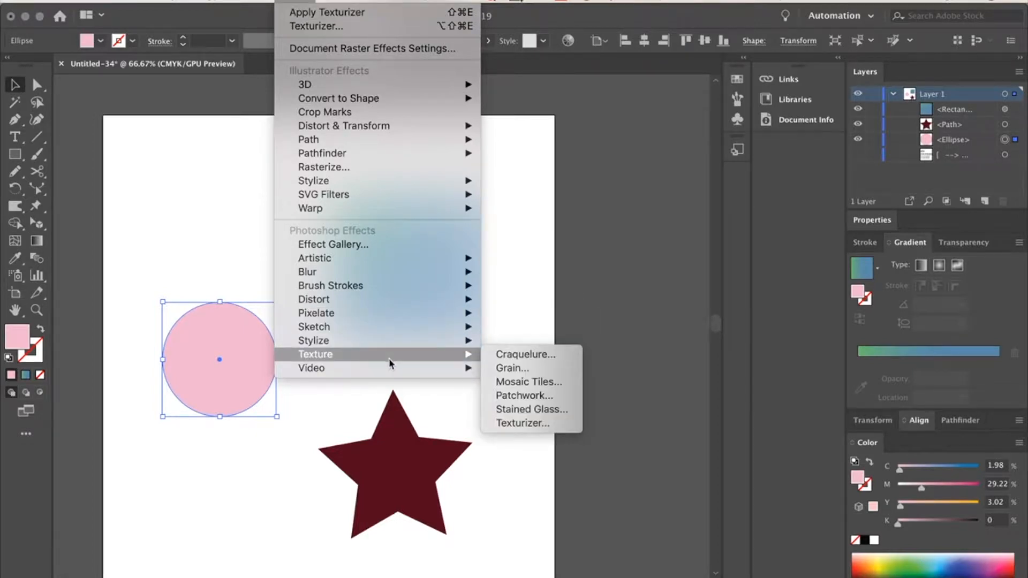
left_click(549, 427)
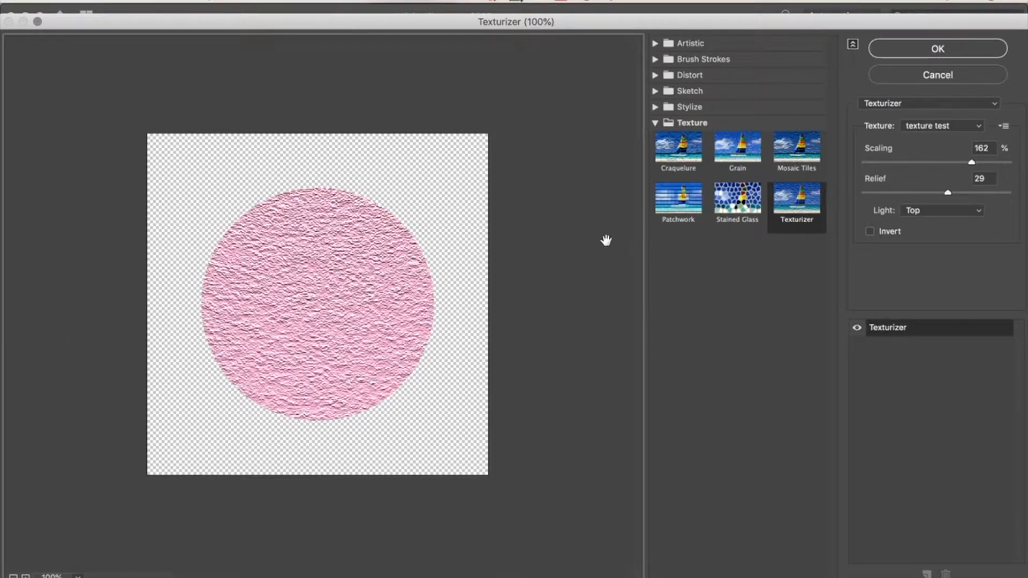
left_click_drag(947, 193, 900, 191)
left_click_drag(970, 161, 933, 163)
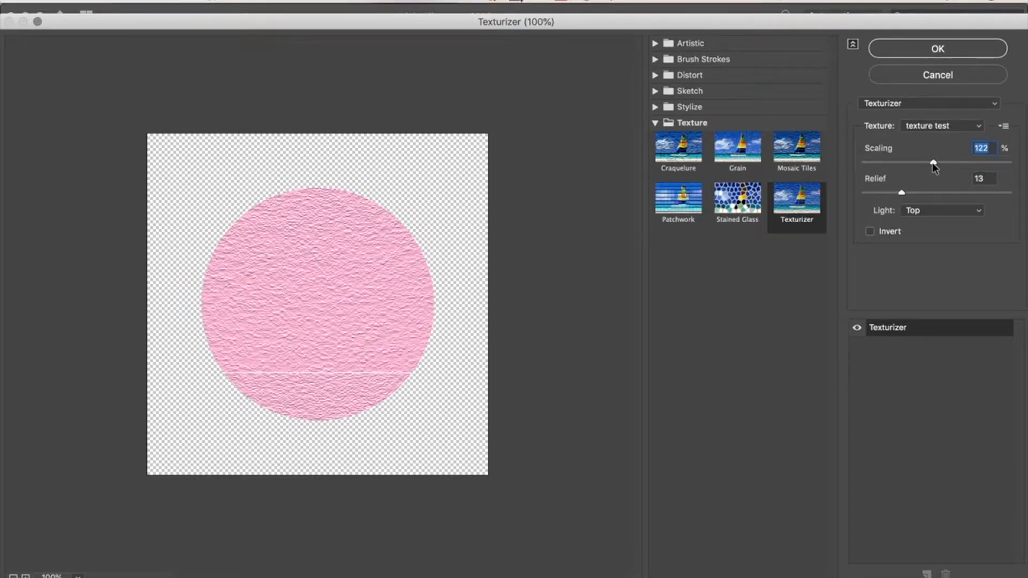
left_click_drag(934, 164, 965, 165)
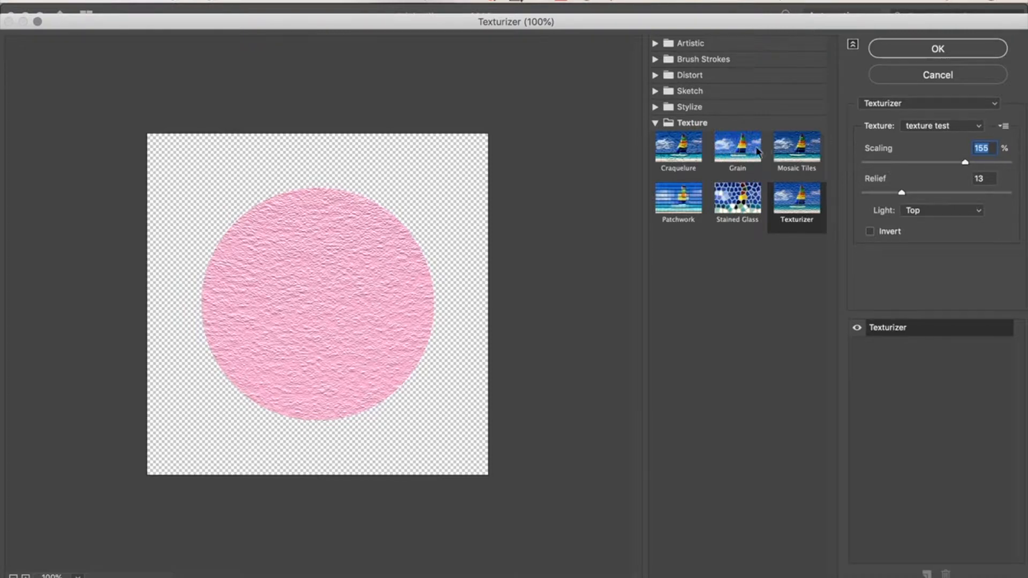
Step: Preview the Patchwork, Stained Glass, Mosaic Tiles, Grain and Craquelure textures on the circle
left_click(673, 198)
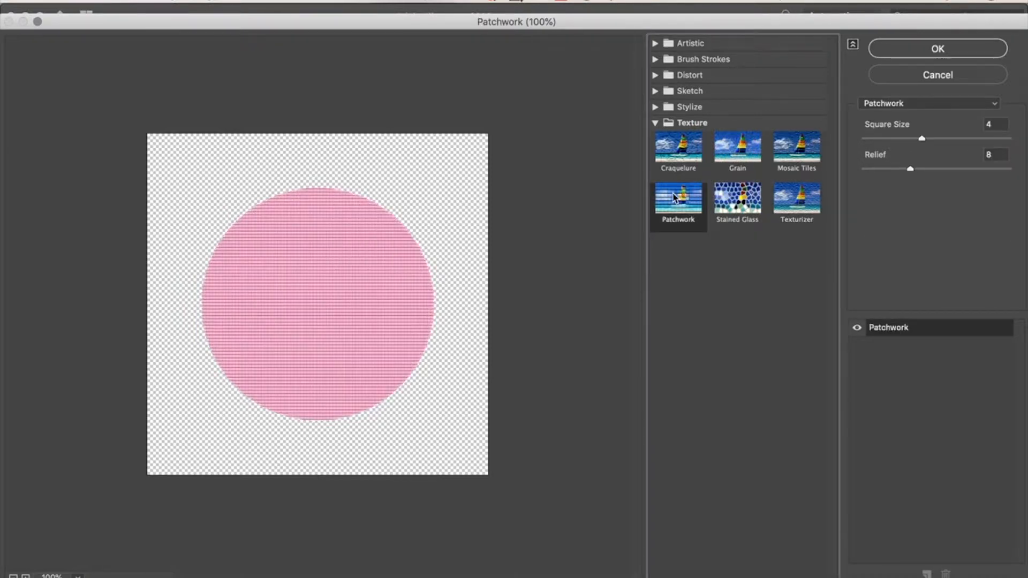
left_click(738, 206)
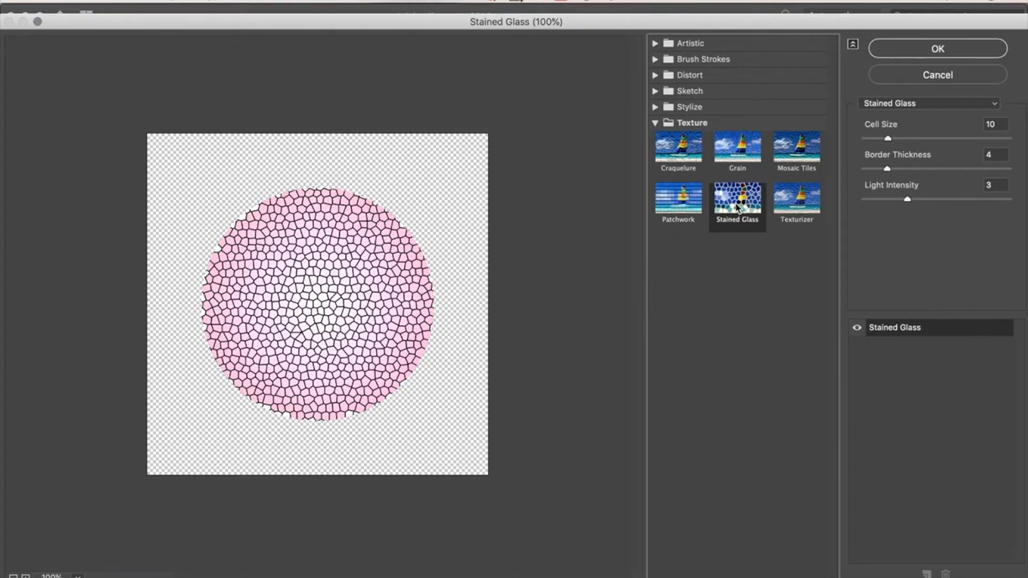
left_click(816, 212)
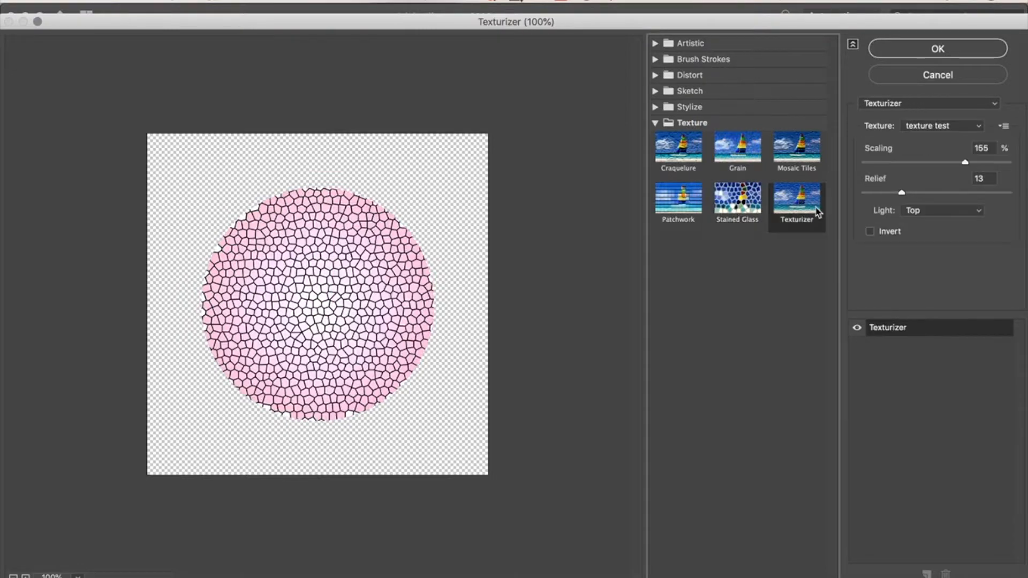
left_click(791, 147)
left_click(756, 149)
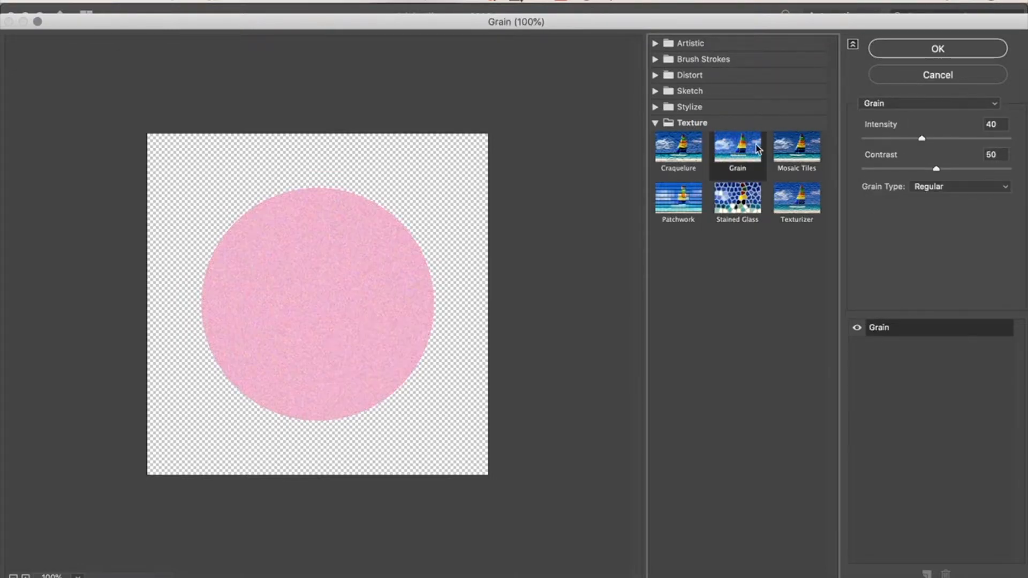
left_click(677, 153)
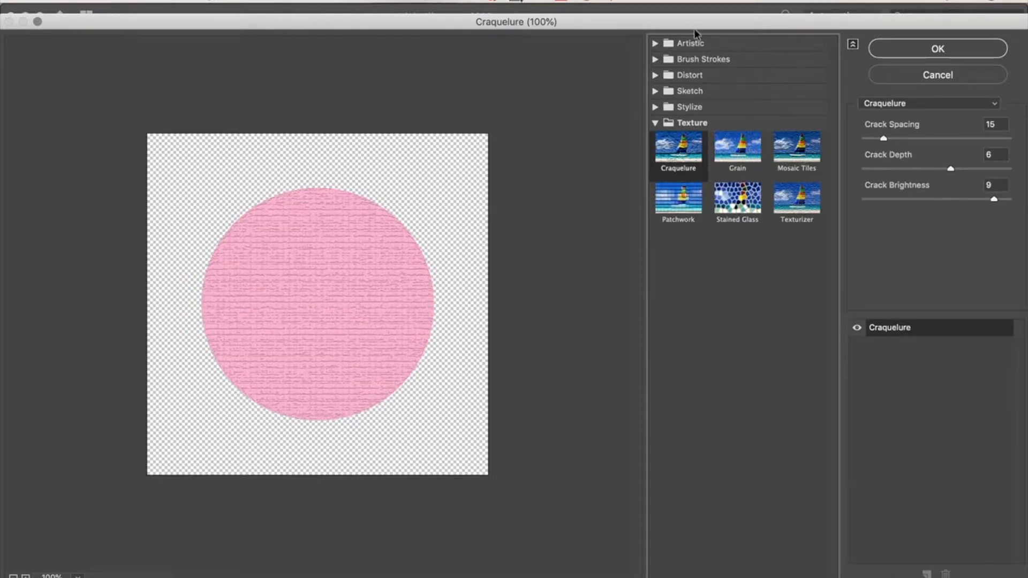
Step: Expand the Artistic, Brush Strokes, Distort and Sketch effect categories and look through their thumbnails
left_click(656, 44)
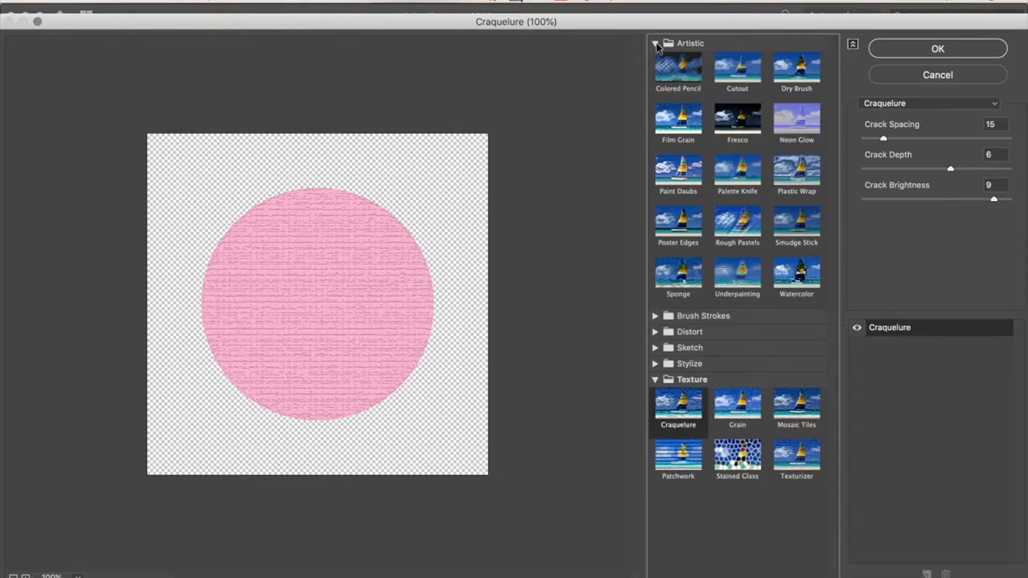
left_click(659, 317)
left_click(655, 487)
scroll(659, 513, "down", 3)
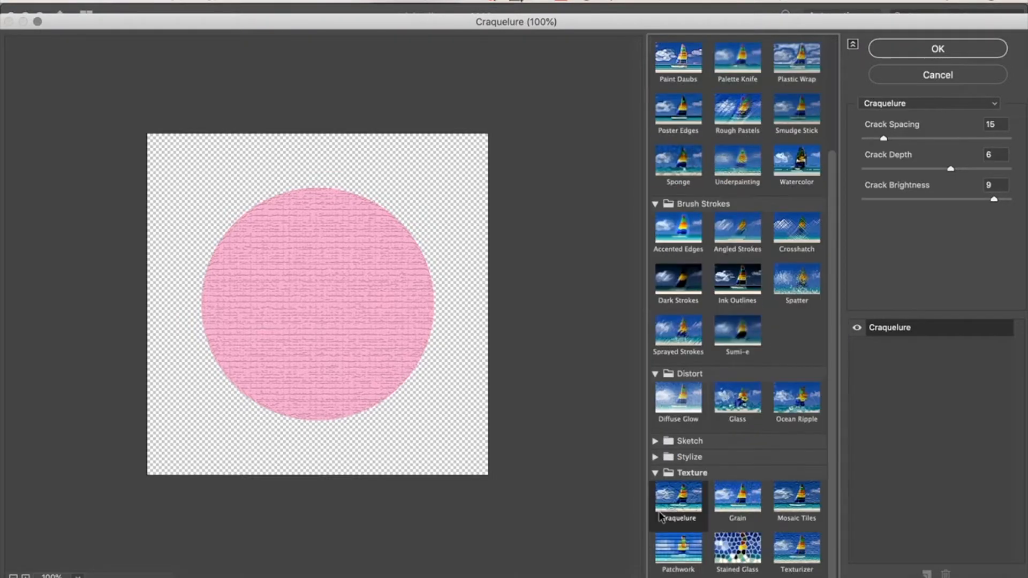
left_click(656, 443)
scroll(691, 423, "down", 7)
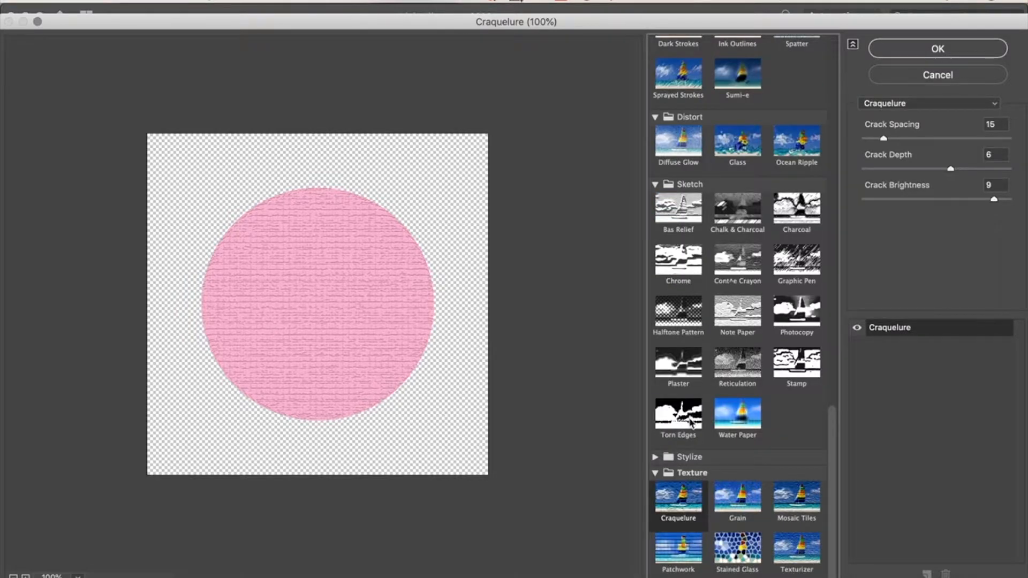
Step: Compare Texturizer, Grain and Craquelure on the circle again, and apply the Mosaic Tiles texture
left_click(787, 562)
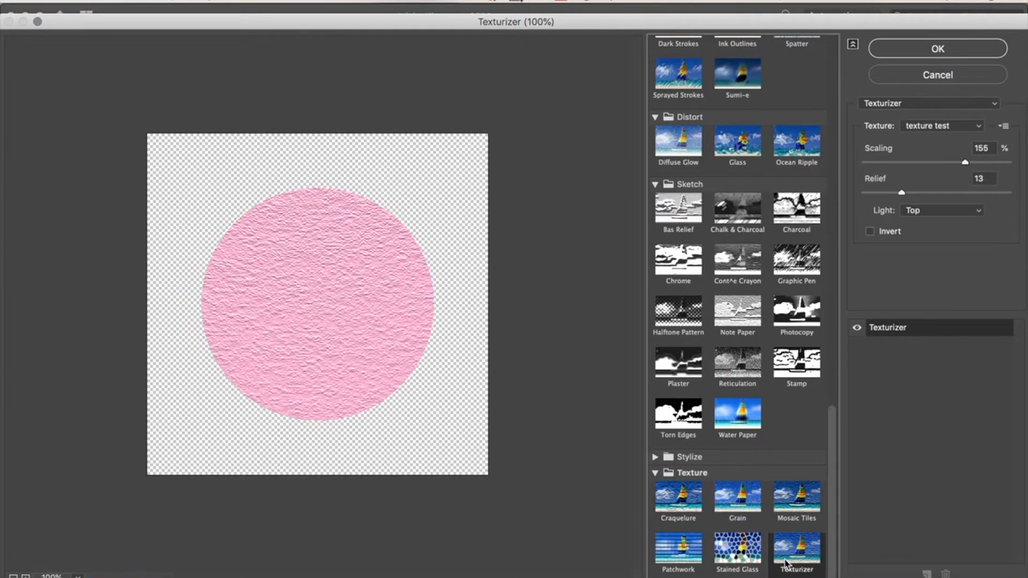
left_click(737, 503)
left_click(678, 508)
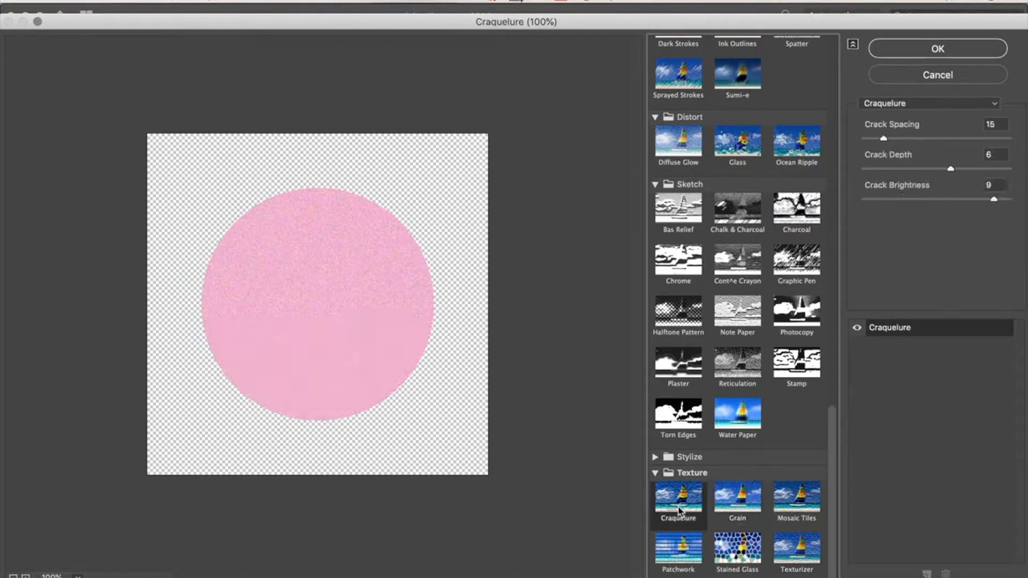
left_click(797, 506)
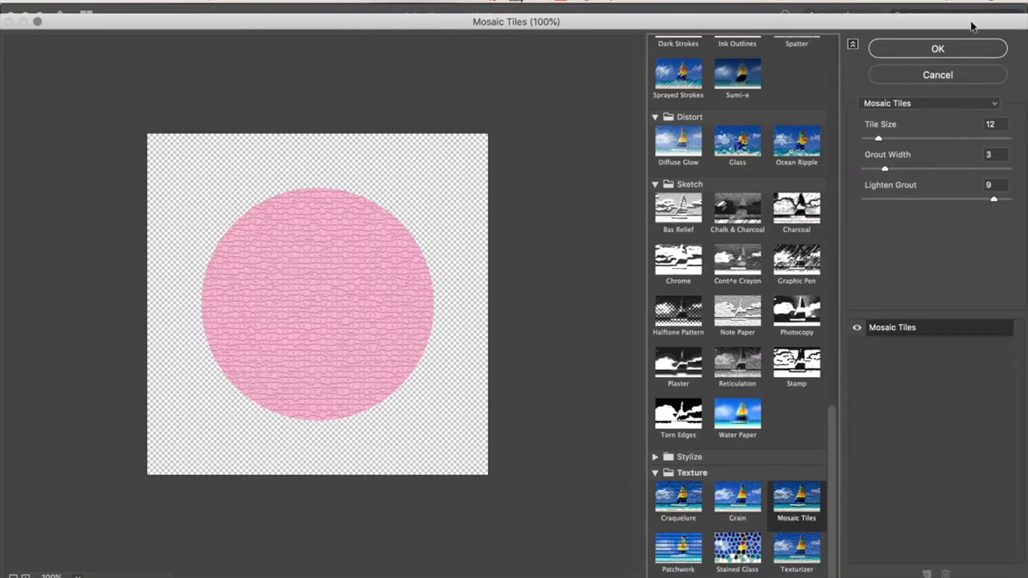
left_click(904, 50)
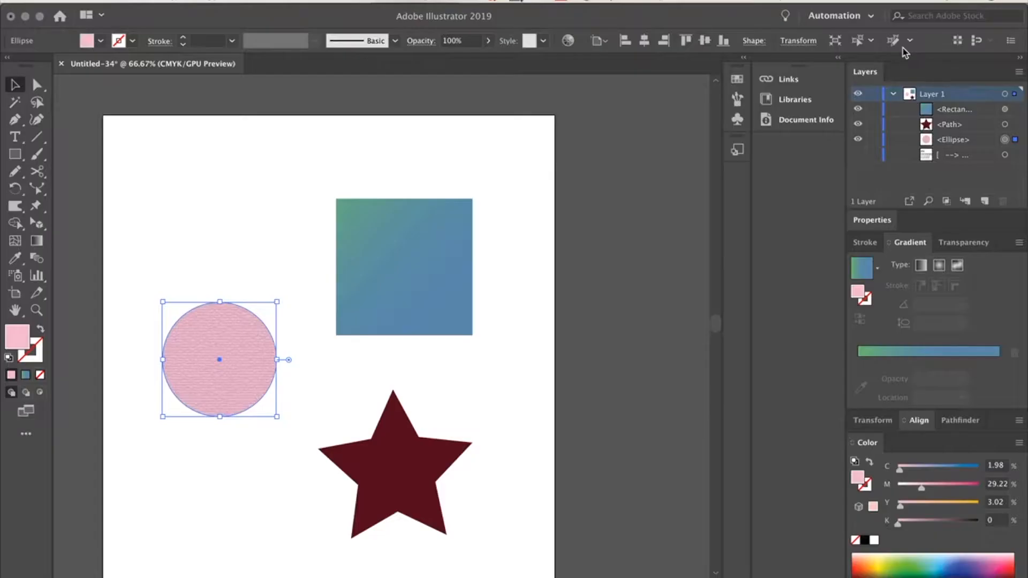
Step: Examine the circle's mosaic texture at 200% and nudge the circle slightly upward
key("super+equal")
key("super+equal")
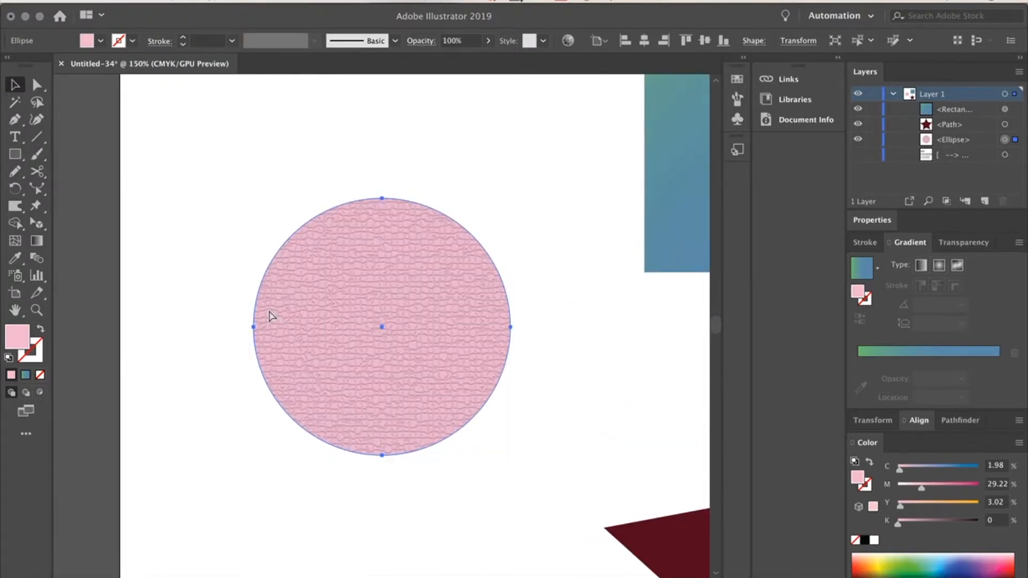
key("super+equal")
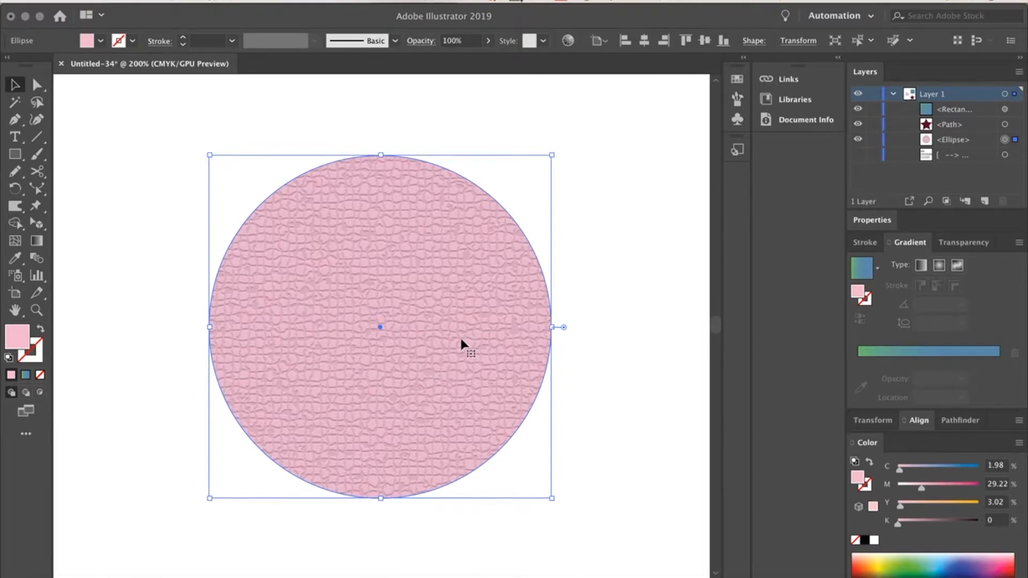
mouse_move(440, 345)
left_mouse_down()
mouse_move(496, 344)
mouse_move(444, 333)
left_mouse_up()
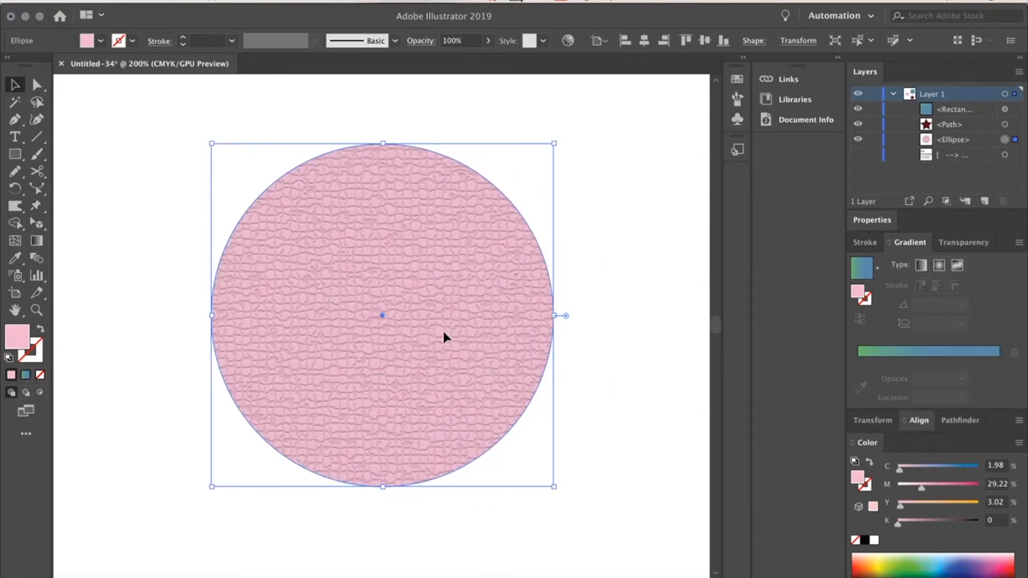
Step: Examine how the circle's mosaic texture looks beside the other shapes at zoom levels from 50% to 150%
key("super+minus")
key("super+minus")
key("super+minus")
key("super+minus")
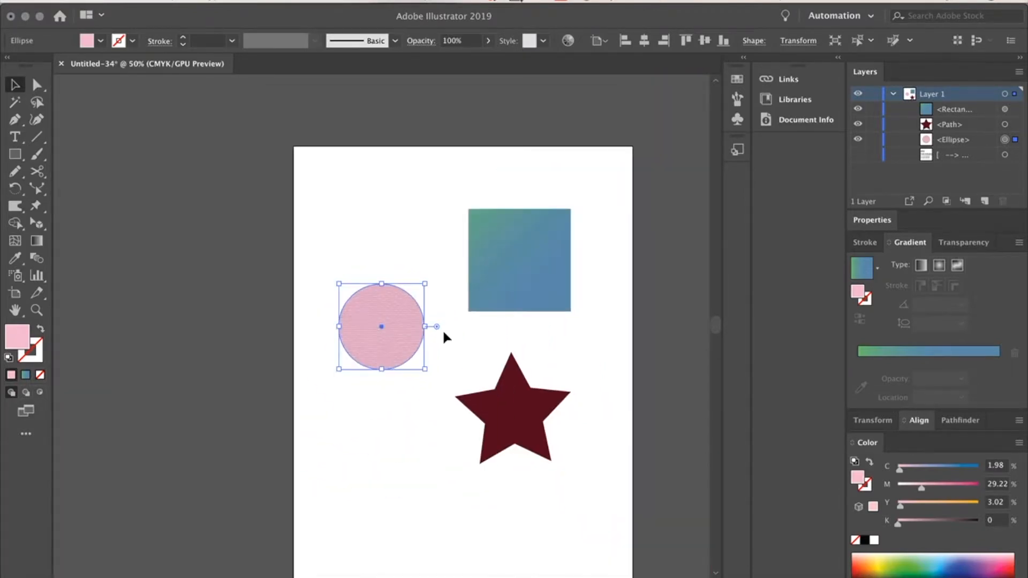
scroll(427, 318, "right", 4)
scroll(427, 318, "down", 2)
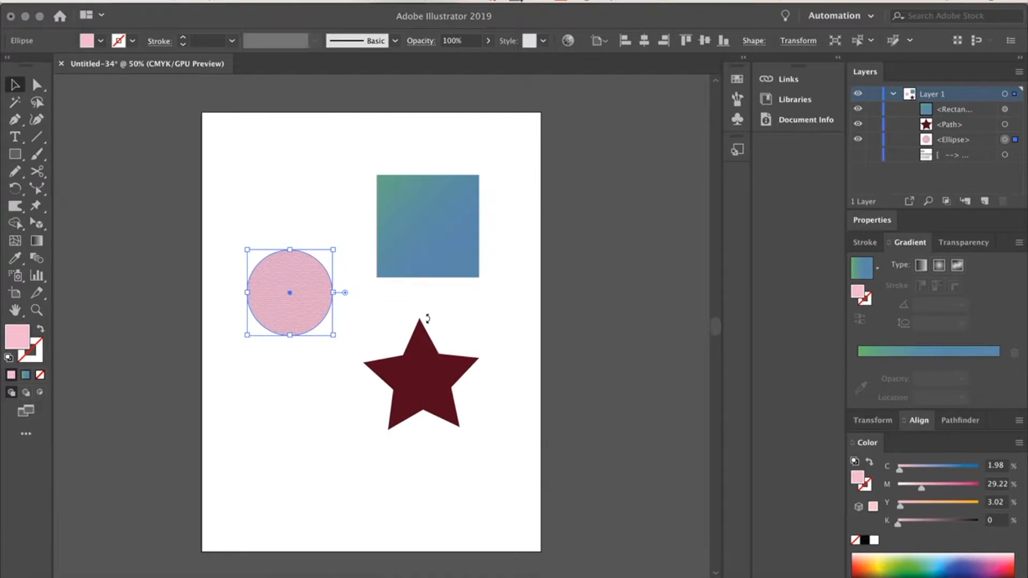
key("super+plus")
key("super+plus")
scroll(426, 317, "right", 3)
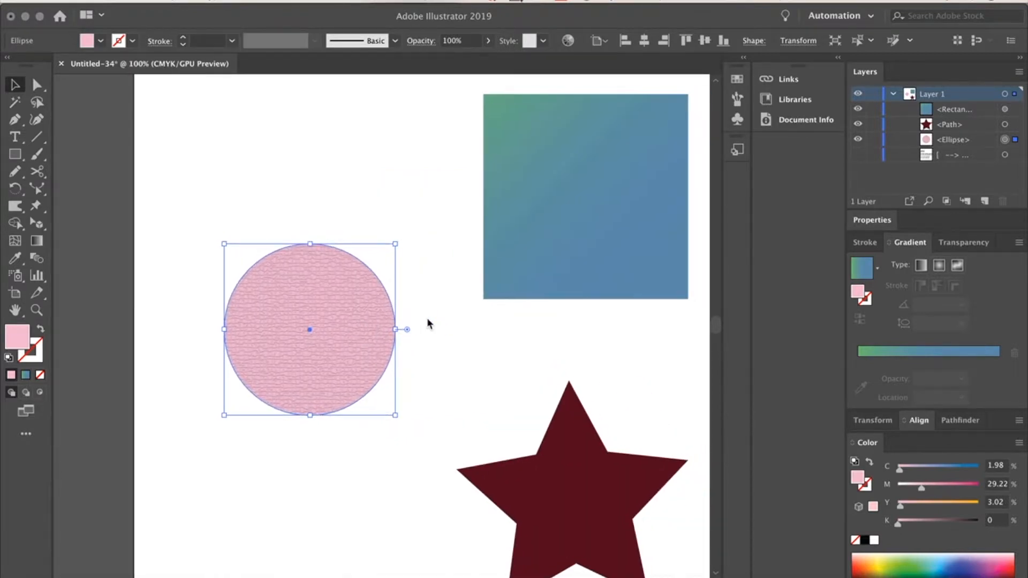
scroll(427, 323, "right", 5)
scroll(427, 323, "up", 2)
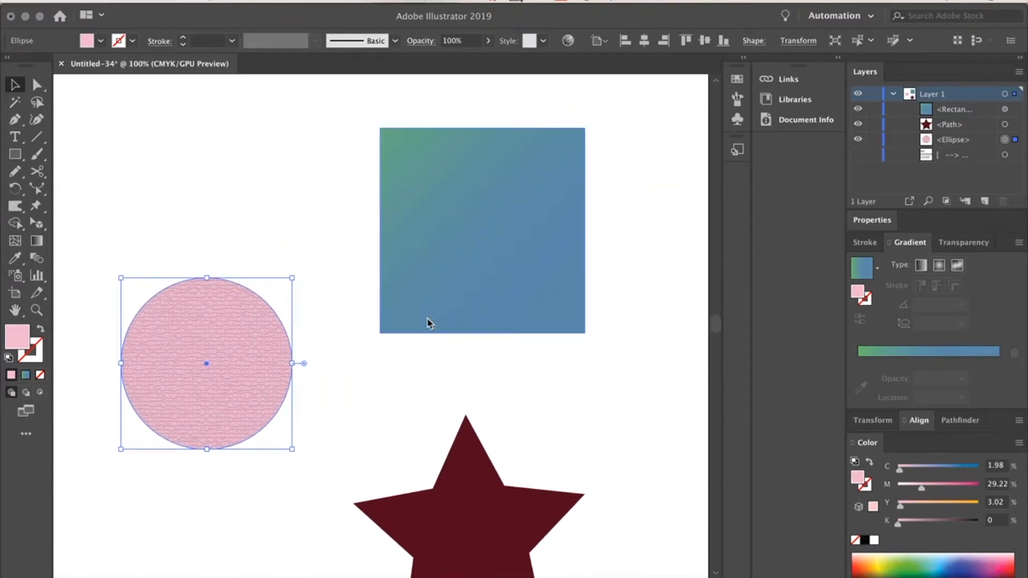
key("super+plus")
scroll(427, 322, "right", 10)
scroll(427, 323, "up", 5)
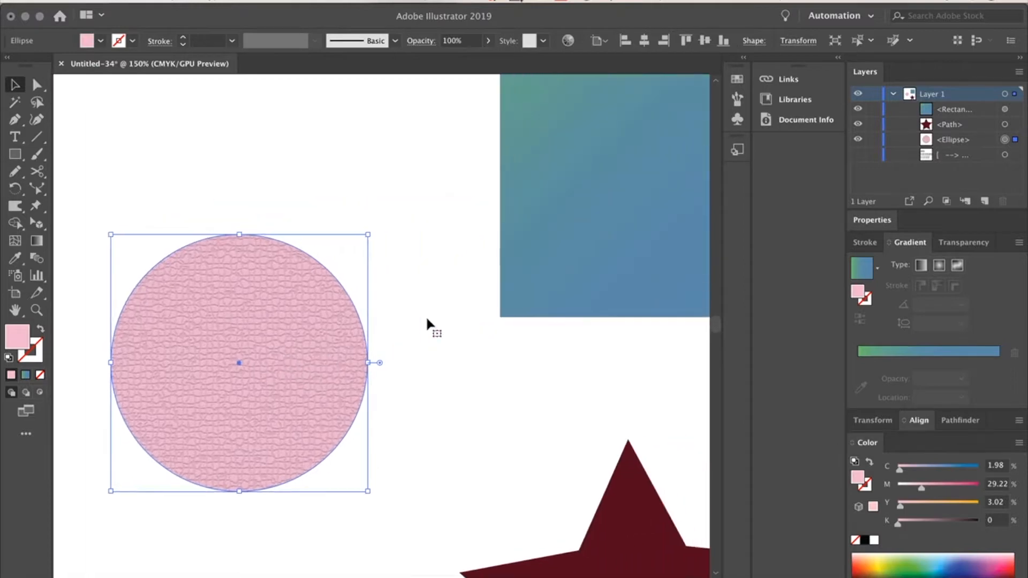
Step: Set the opacity of the green color stop in the square's gradient to 0%
scroll(427, 320, "up", 2)
scroll(427, 320, "right", 1)
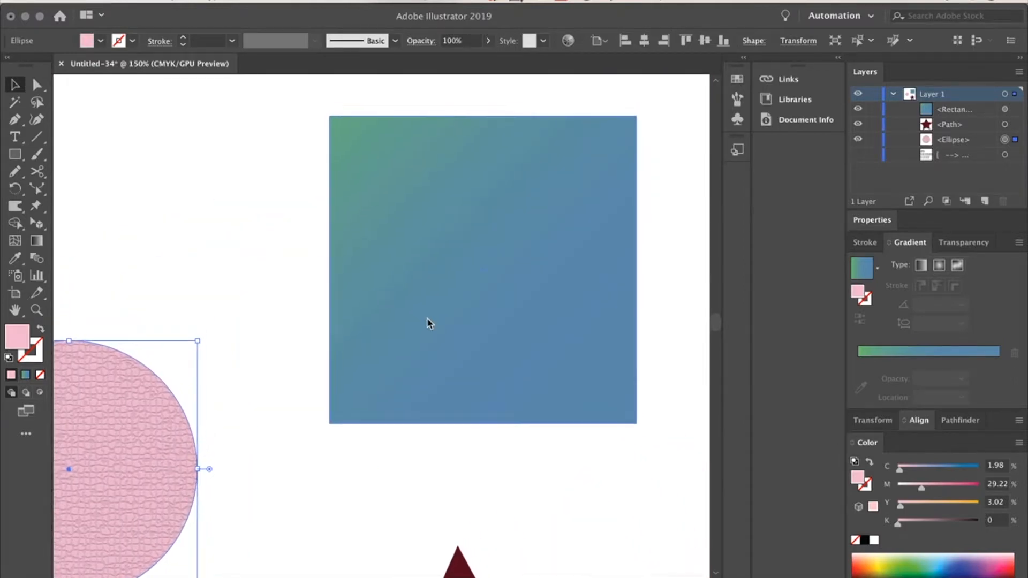
left_click(493, 420)
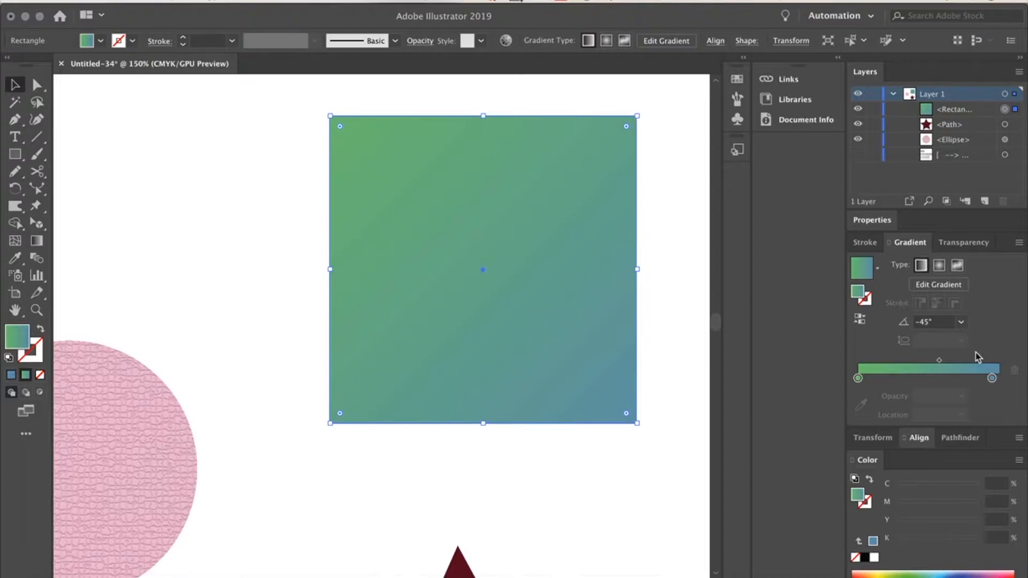
left_click(857, 379)
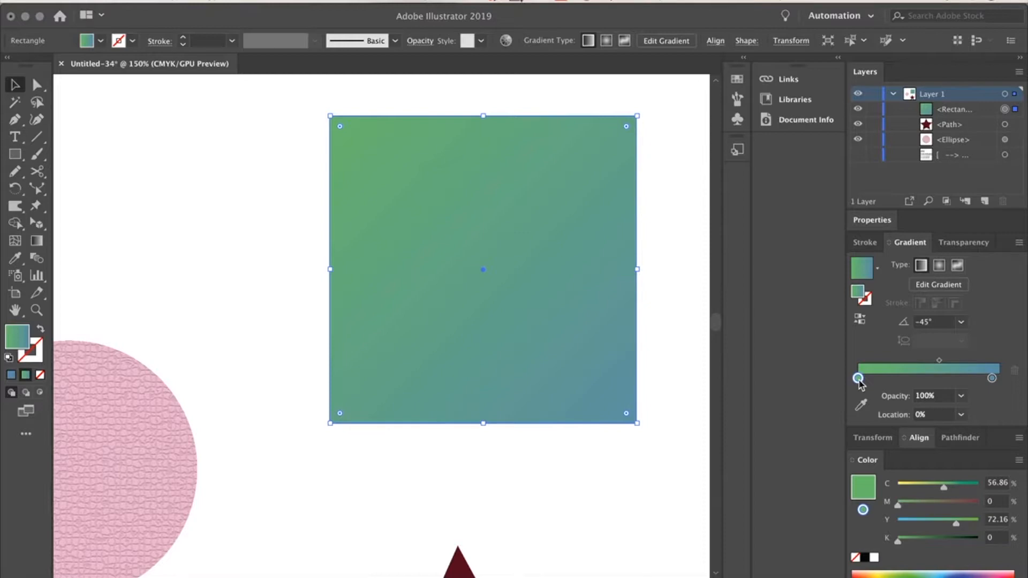
left_click(961, 396)
left_click(976, 411)
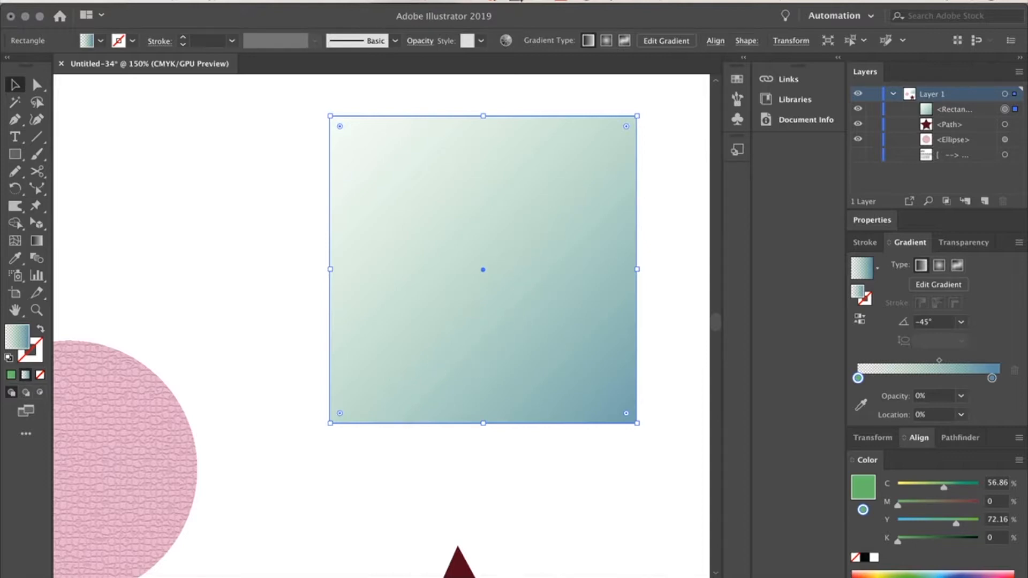
Step: Preview the Texturizer effect with the texture test pattern on the gradient square, trying 134% and 172% scaling
left_click(290, 2)
mouse_move(406, 356)
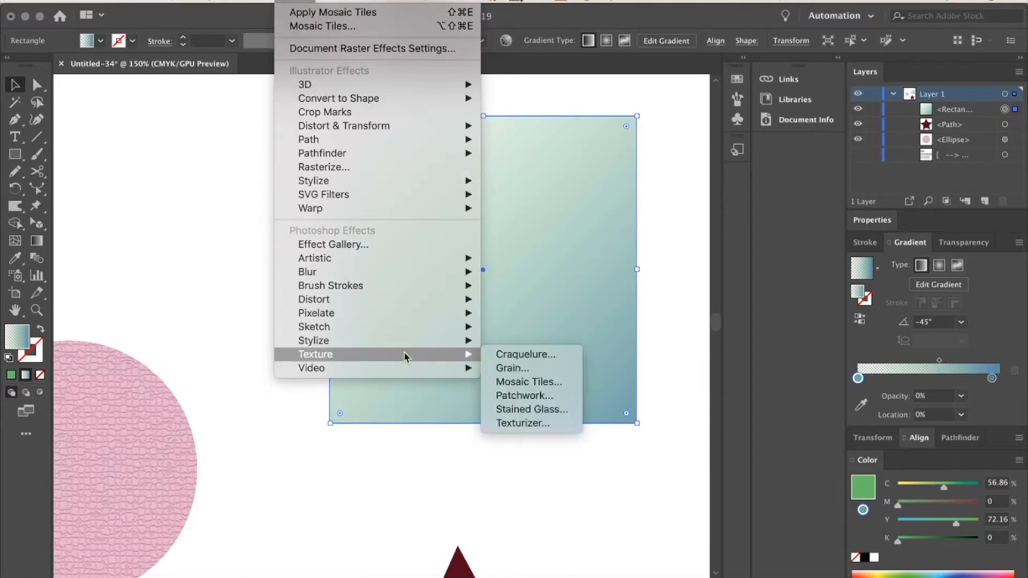
left_click(537, 423)
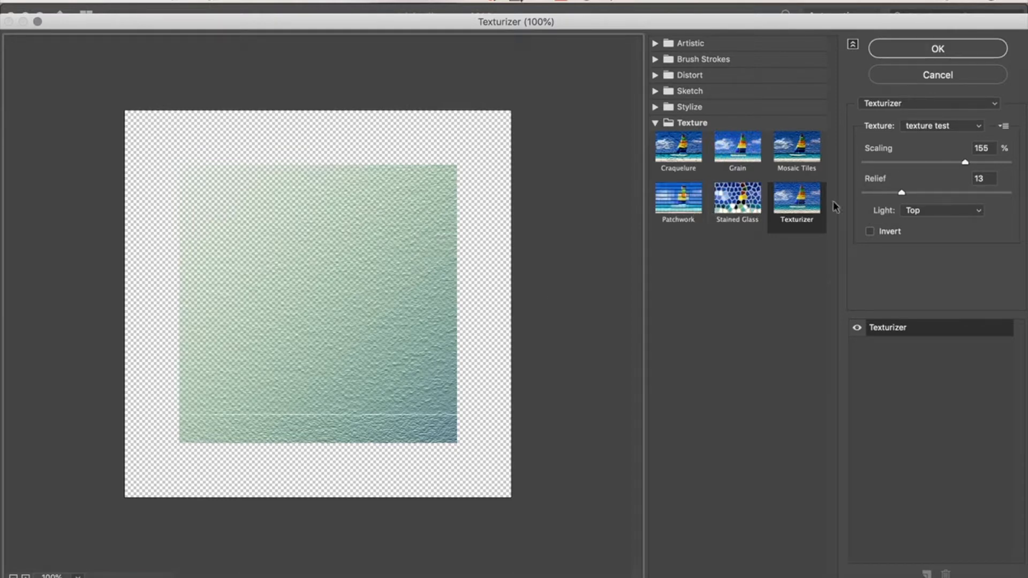
left_click_drag(967, 160, 946, 168)
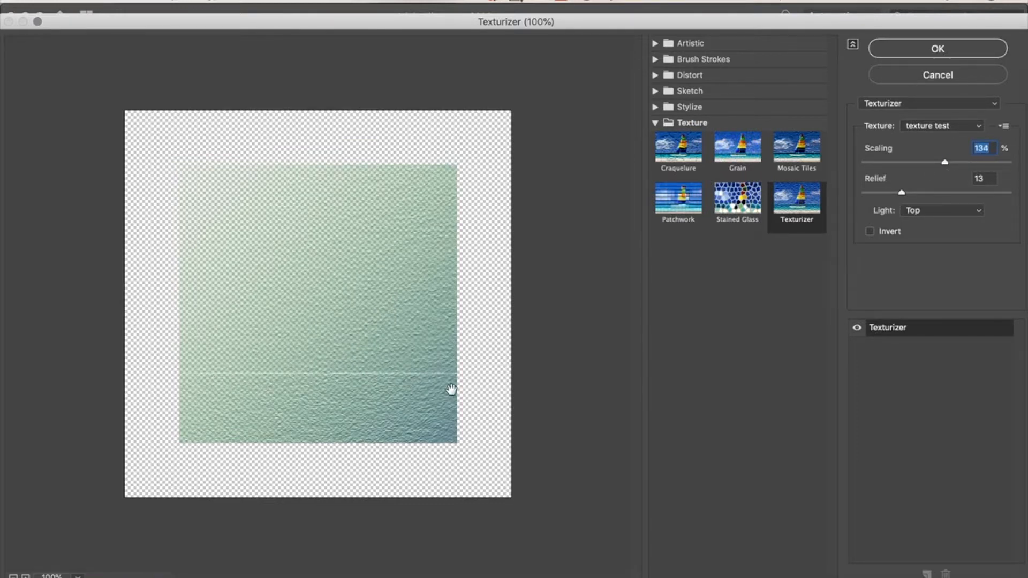
left_click_drag(945, 163, 980, 164)
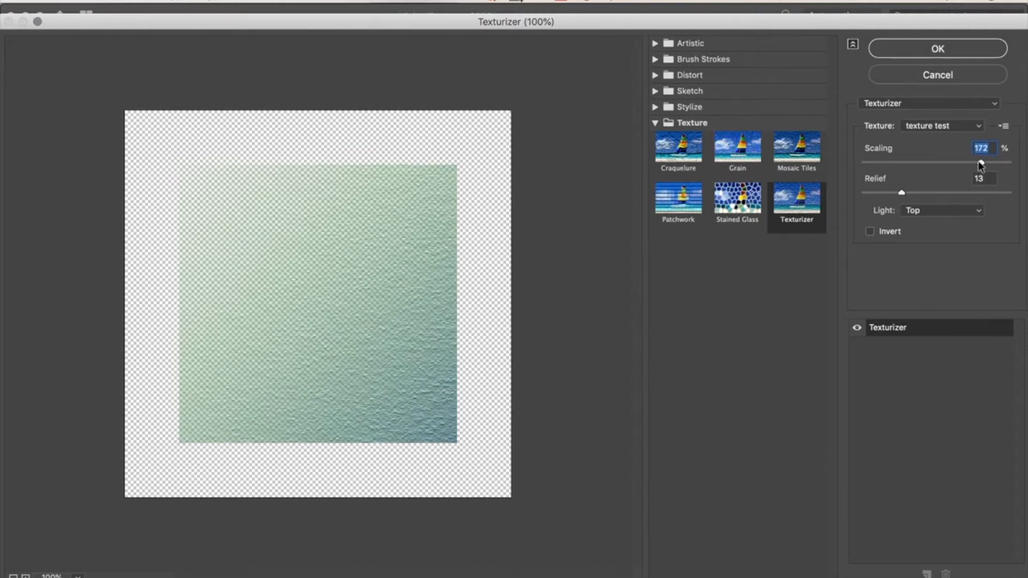
Step: Compare Stained Glass, Patchwork and Grain on the square, and apply Craquelure with crack spacing 15, depth 6 and brightness 9
left_click(739, 202)
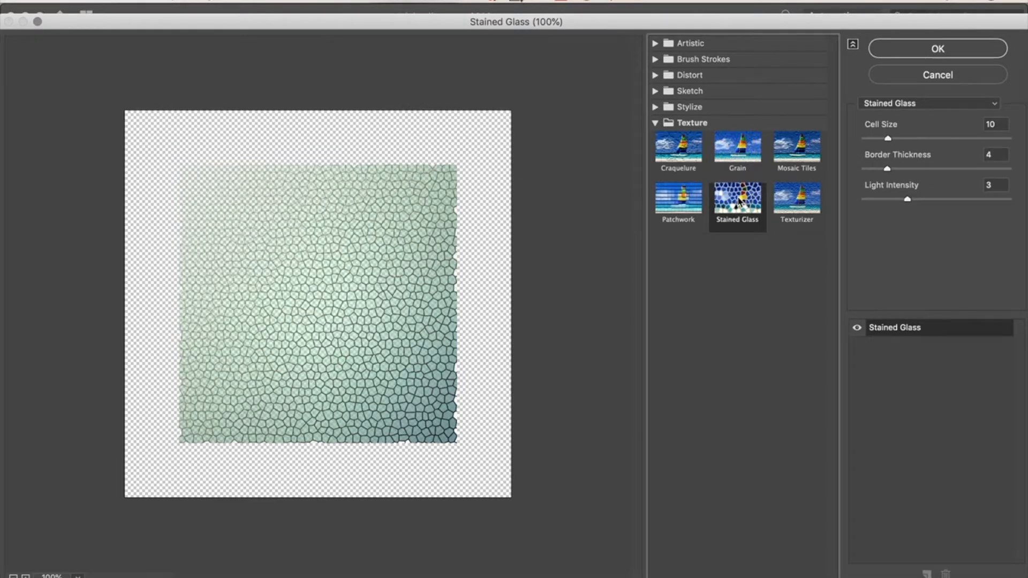
left_click(688, 199)
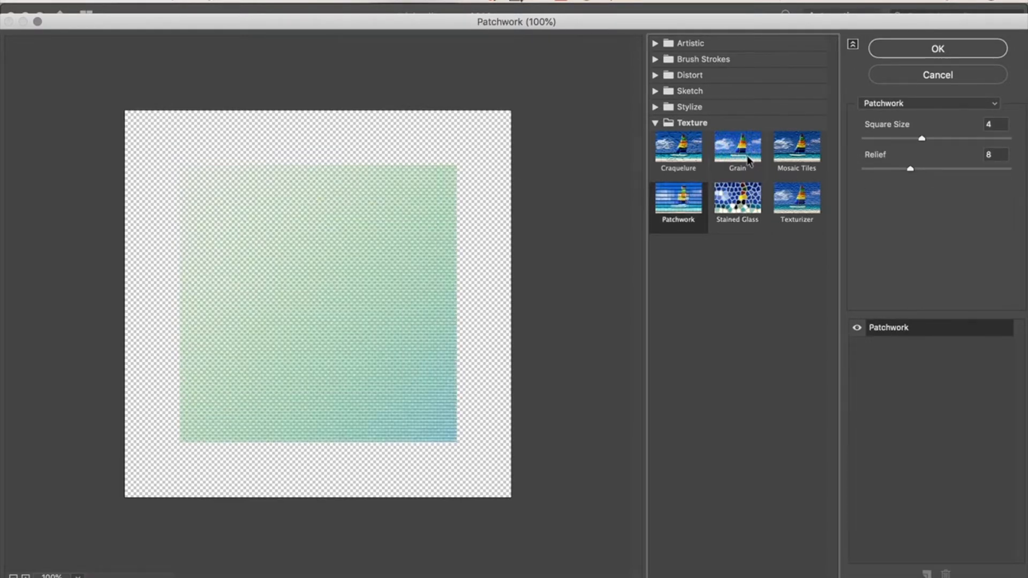
left_click(748, 160)
left_click(691, 153)
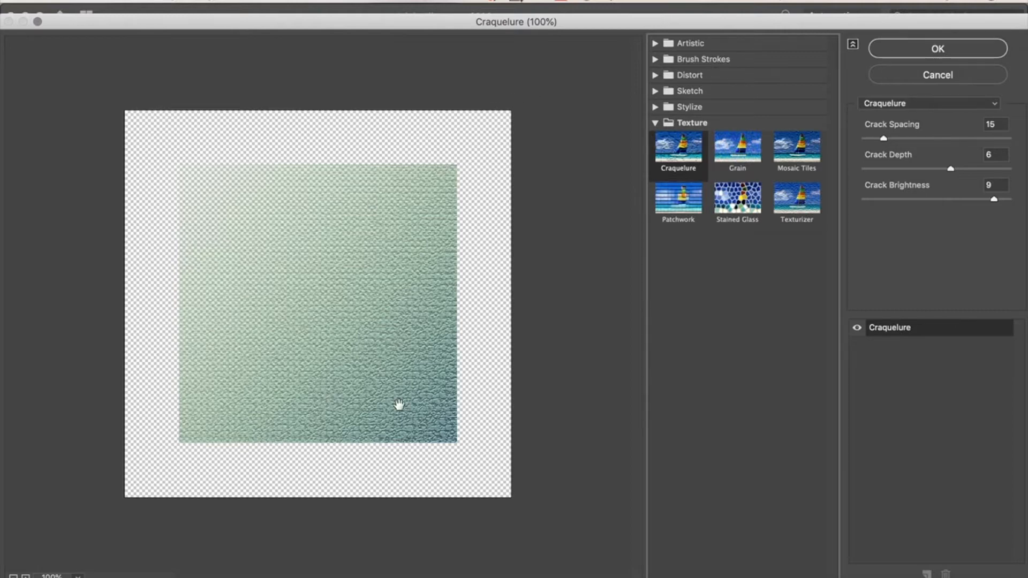
left_click(923, 49)
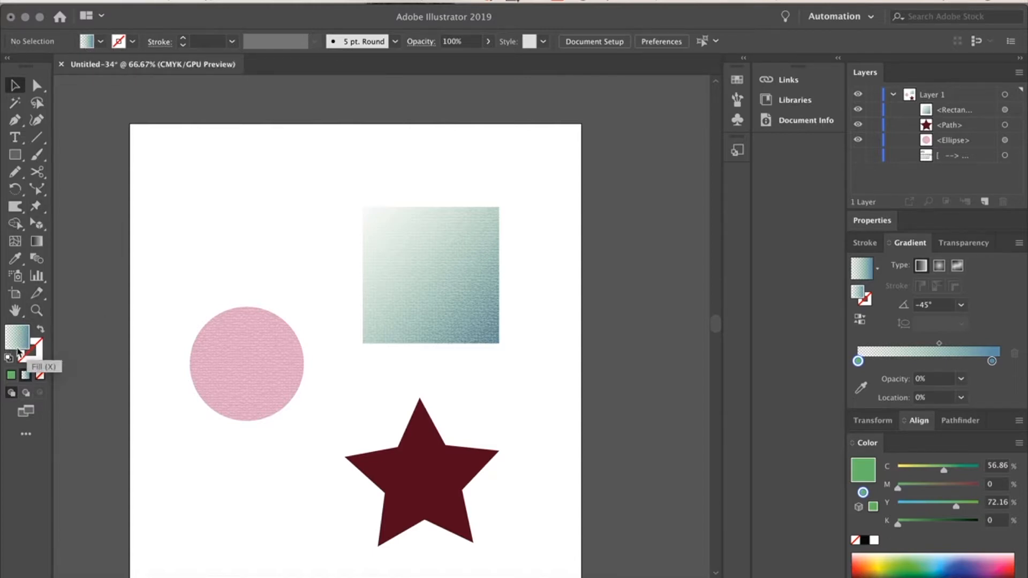
Step: Draw a solid green rectangle with a C 75, M 0, Y 75, K 0 fill exactly over the textured gradient square
left_click(100, 42)
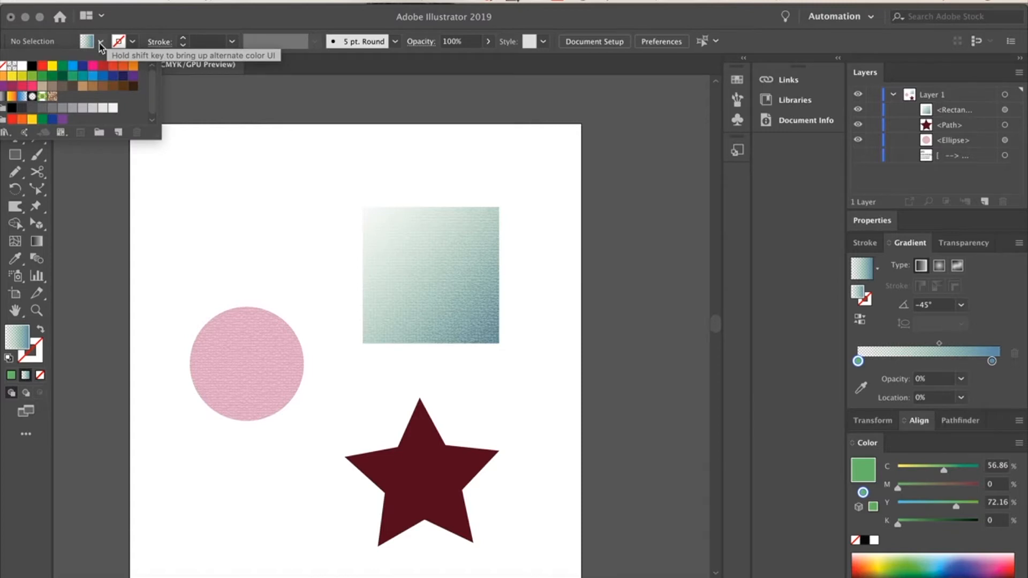
left_click(73, 77)
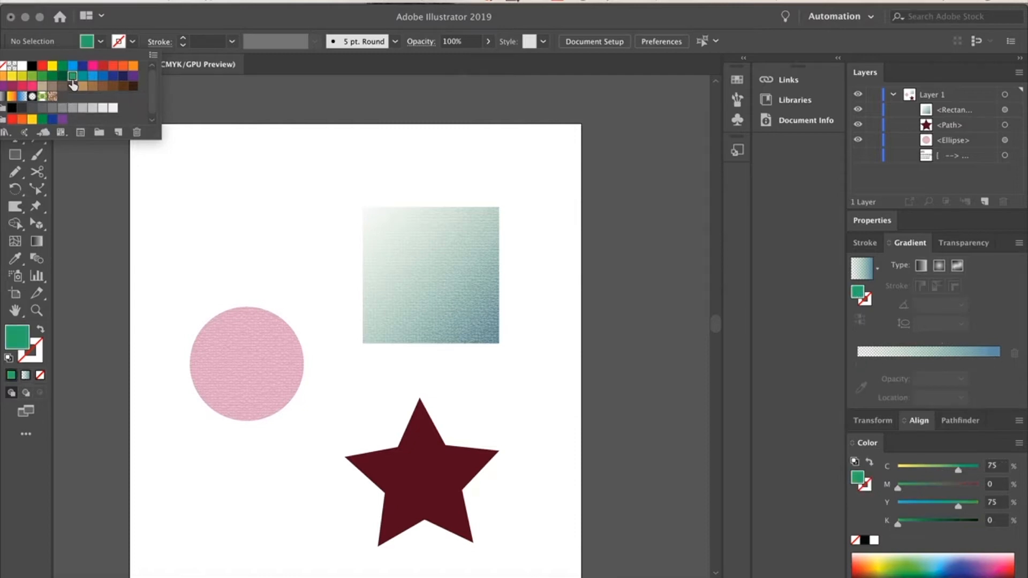
left_click(119, 23)
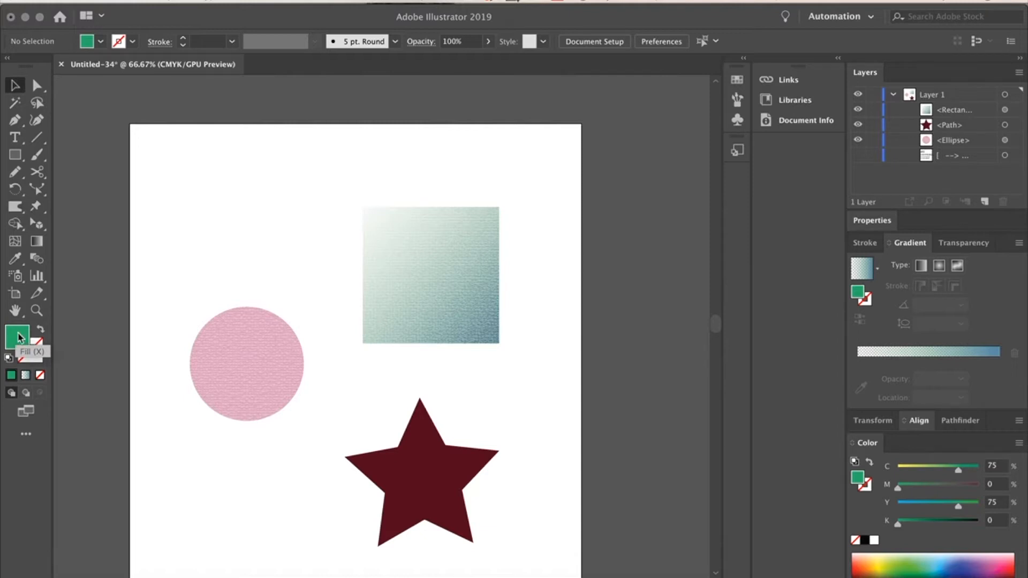
left_click(15, 158)
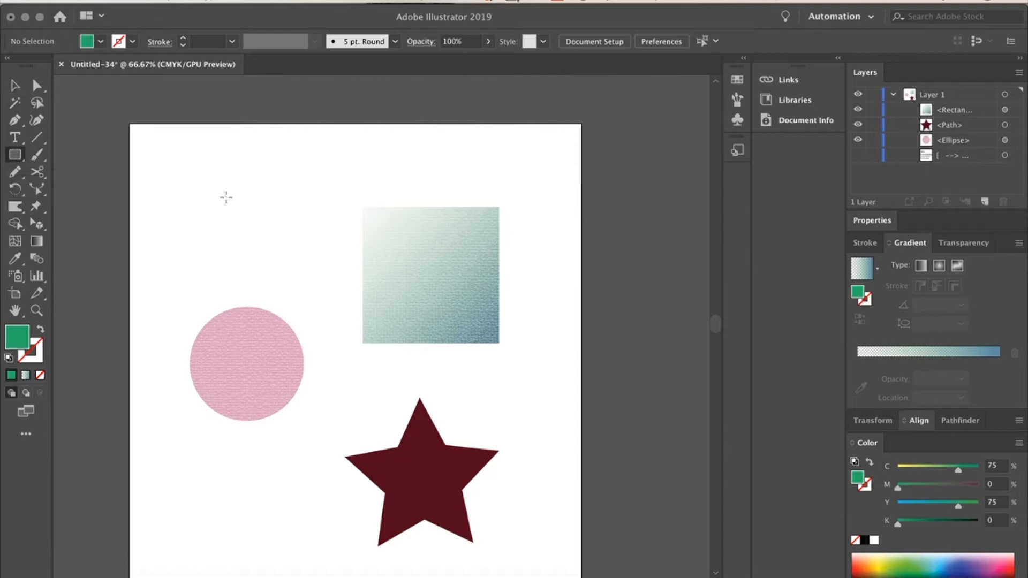
left_click_drag(362, 206, 501, 342)
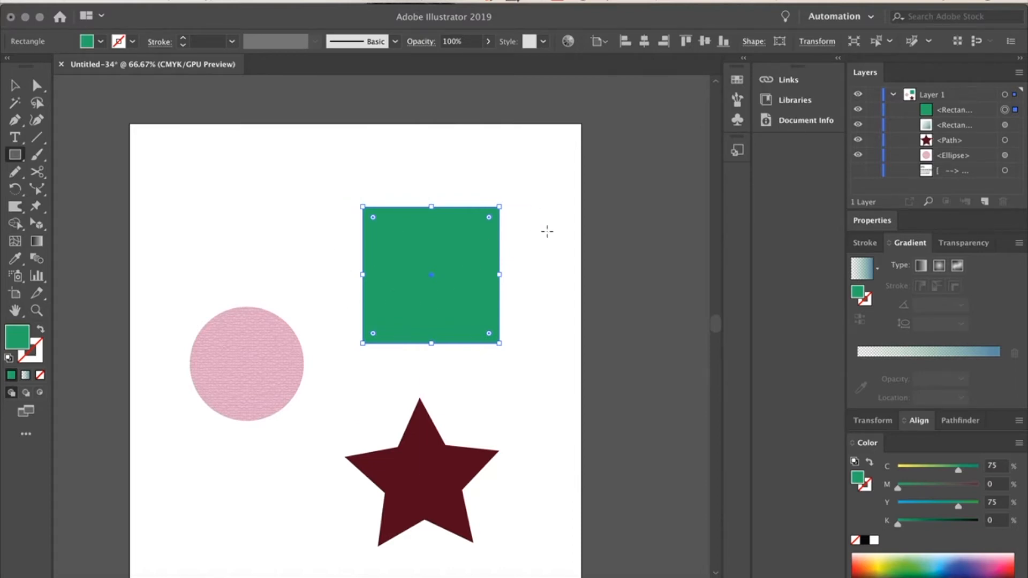
Step: Send the solid green rectangle to the back, behind the textured gradient square
left_click(945, 130)
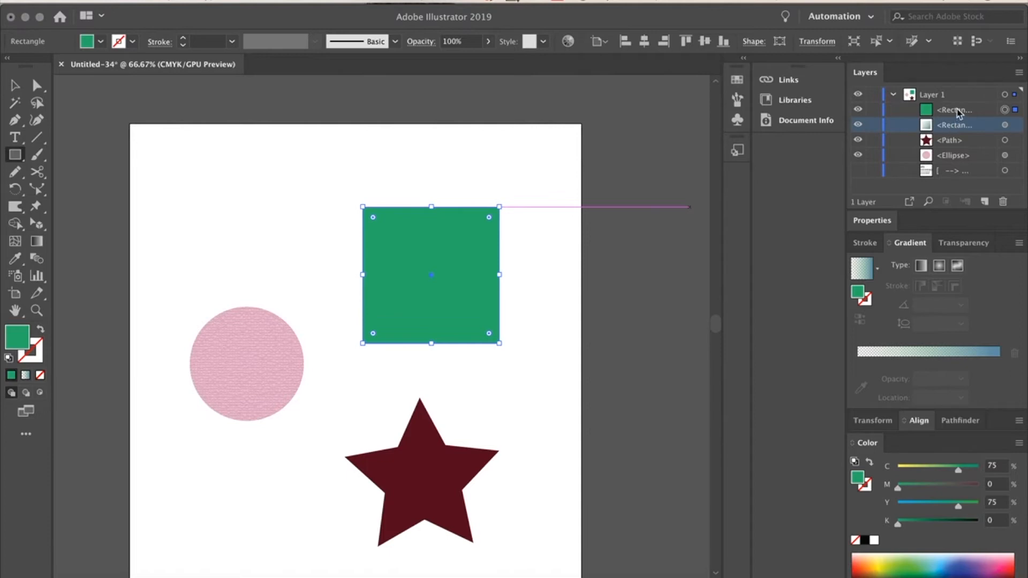
left_click(414, 275)
left_click(569, 387)
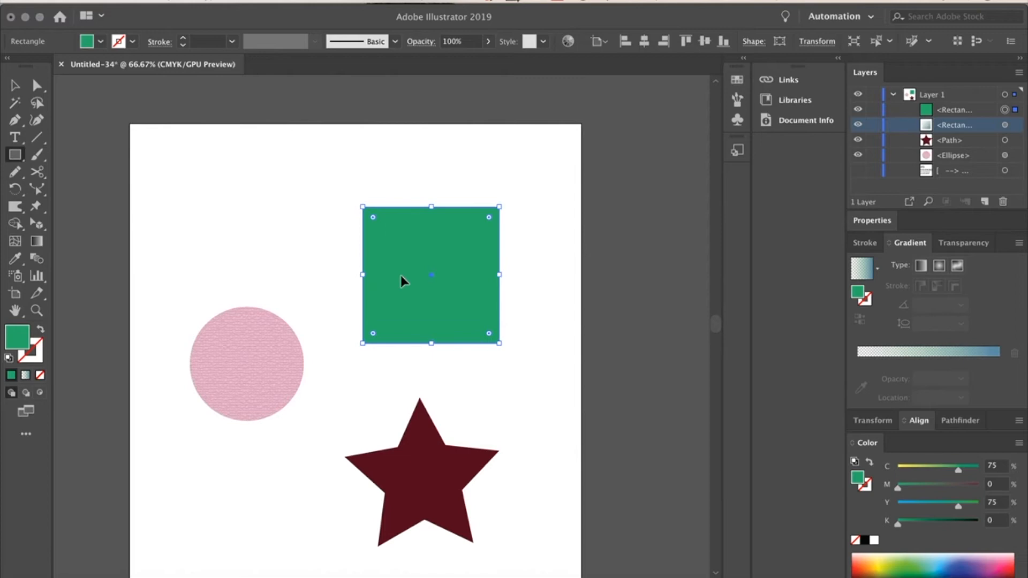
key("super+shift+bracketleft")
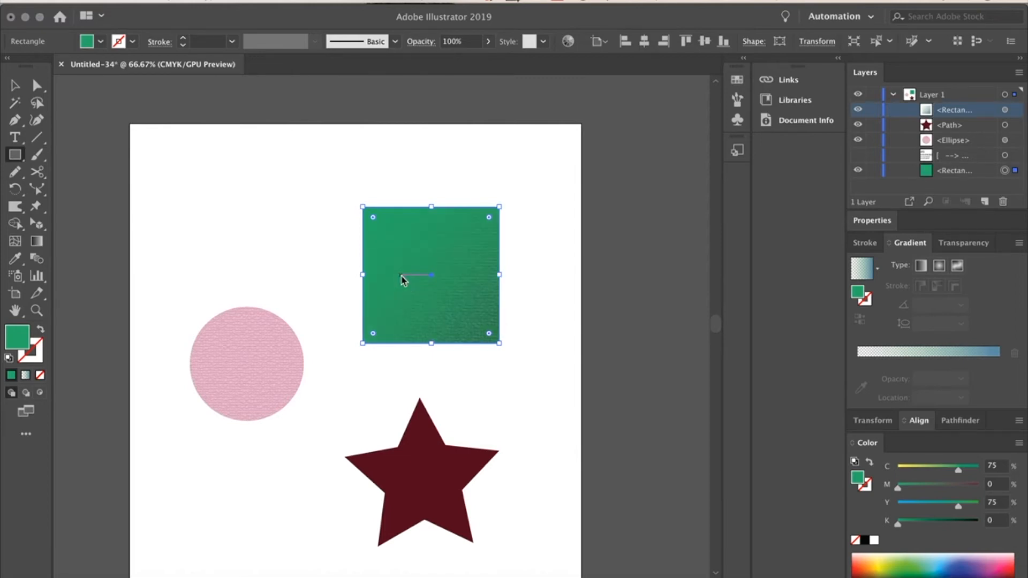
Step: Lighten the fill of the green backing rectangle to hex color 70D6A3
key("super+1")
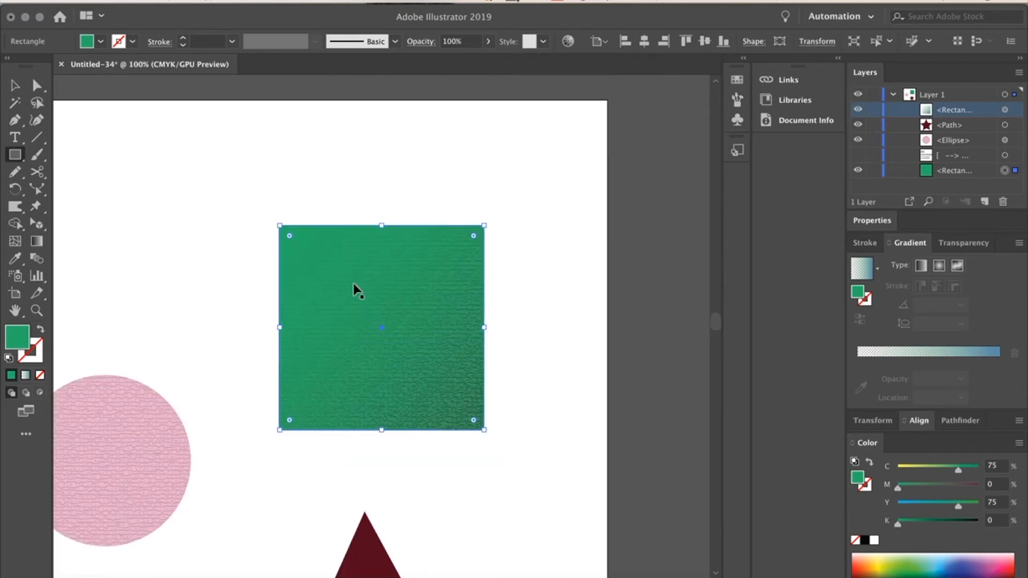
double_click(19, 337)
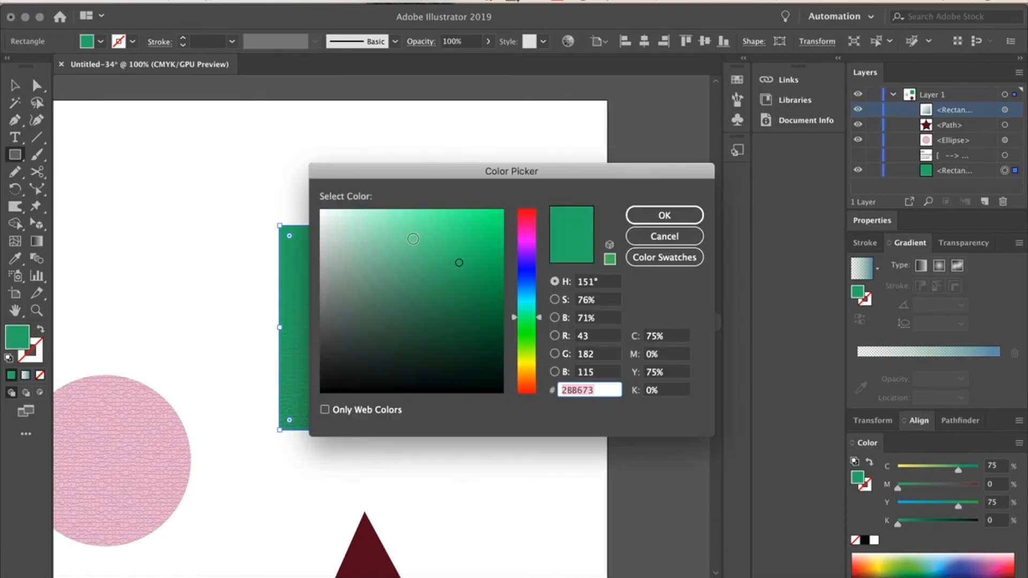
left_click(409, 238)
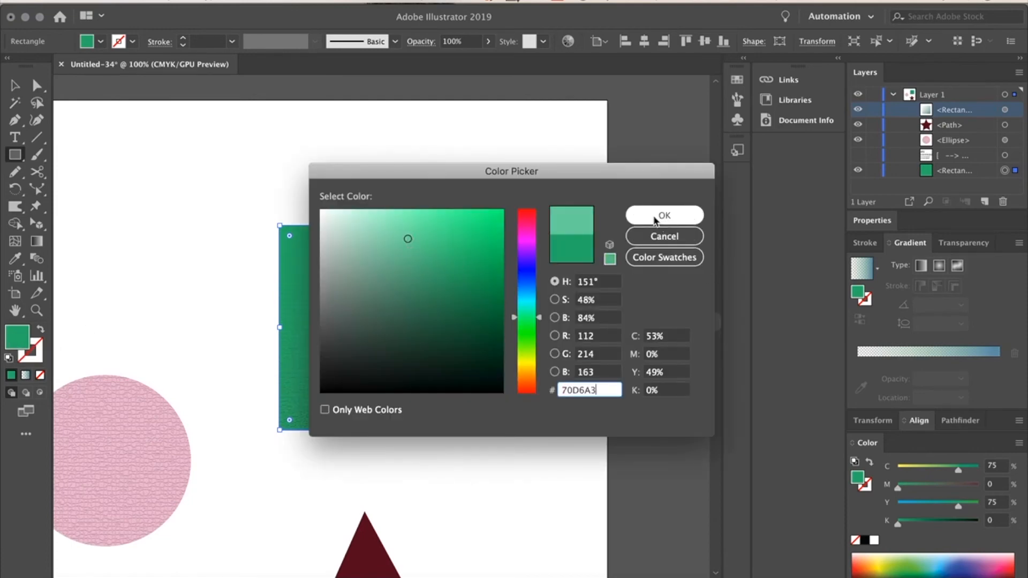
left_click(657, 217)
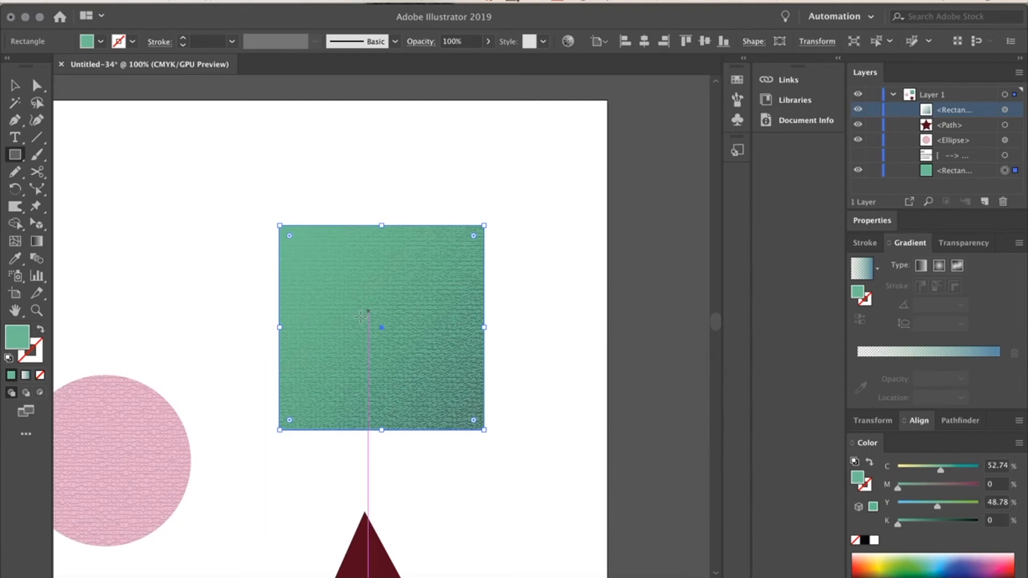
Step: Examine the textured gradient over the green backing at 150% and compare it with the textured pink circle
key("super+equal")
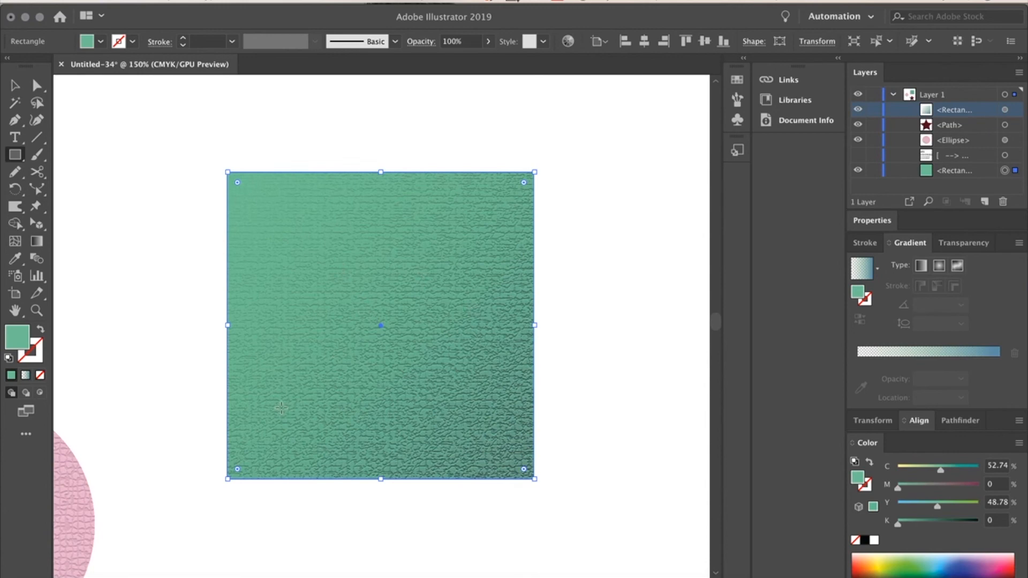
scroll(291, 389, "left", 2)
scroll(292, 389, "down", 1)
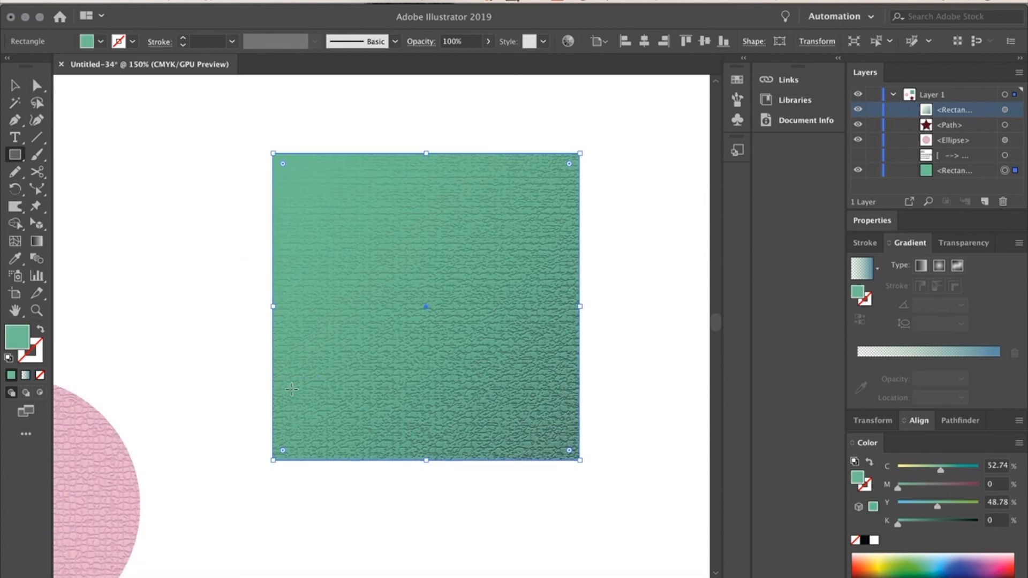
scroll(292, 389, "left", 8)
scroll(291, 389, "down", 4)
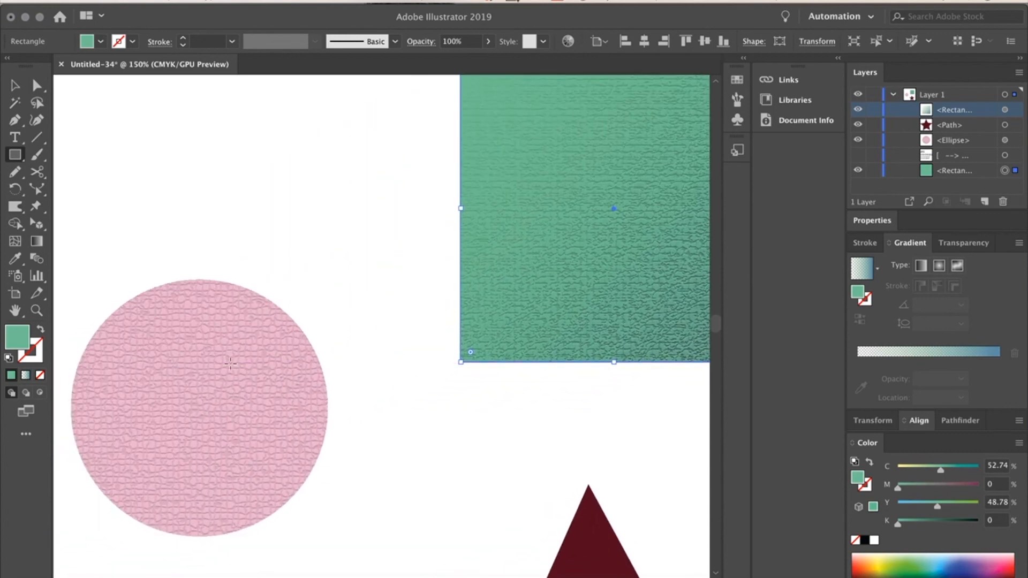
scroll(235, 364, "right", 3)
scroll(235, 365, "up", 2)
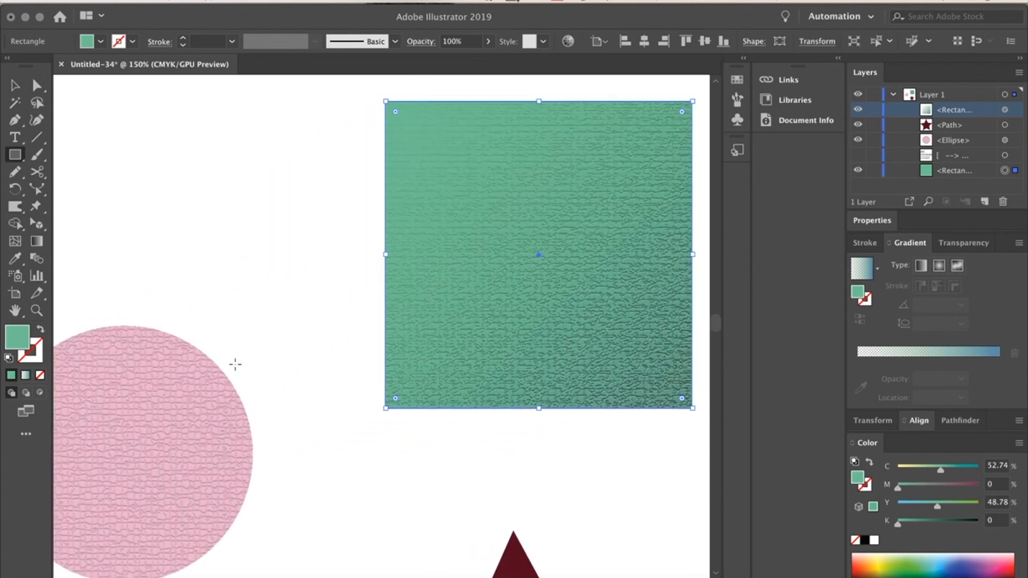
scroll(235, 364, "right", 3)
scroll(235, 365, "up", 1)
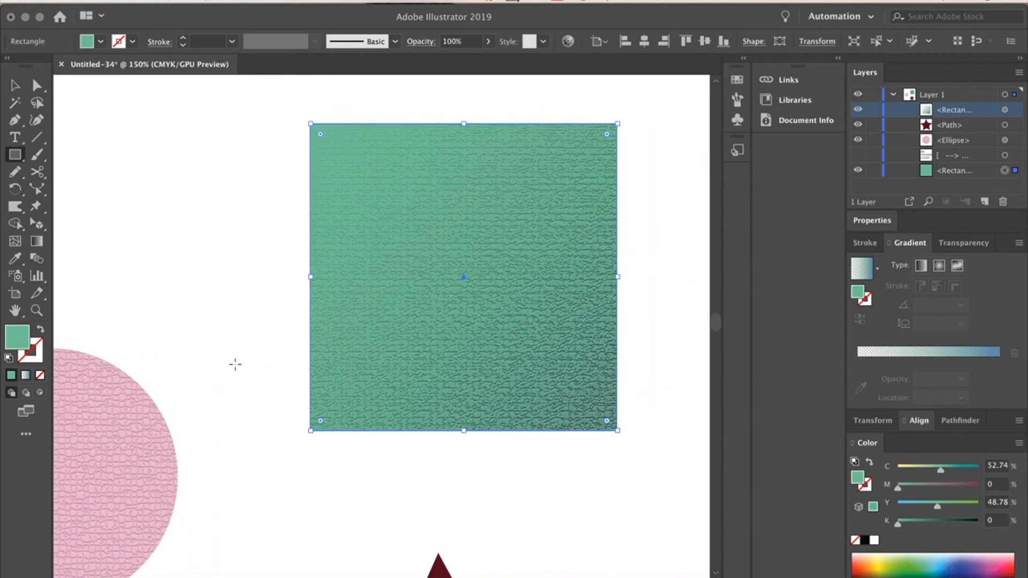